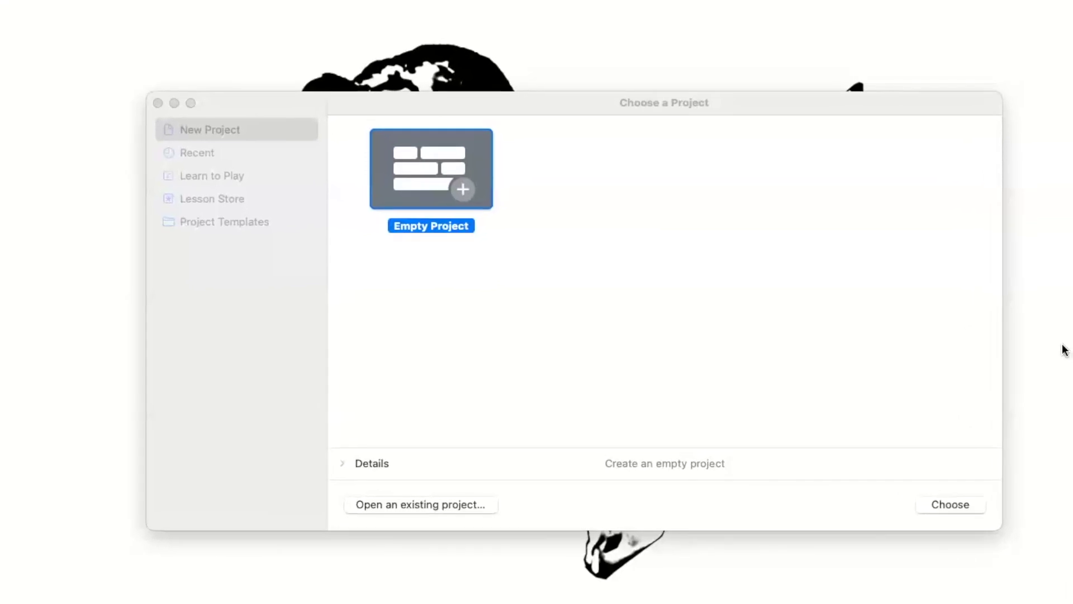
Create an empty project with a microphone audio track on Input 1, then choose a guitar track on Input 2.
click(947, 504)
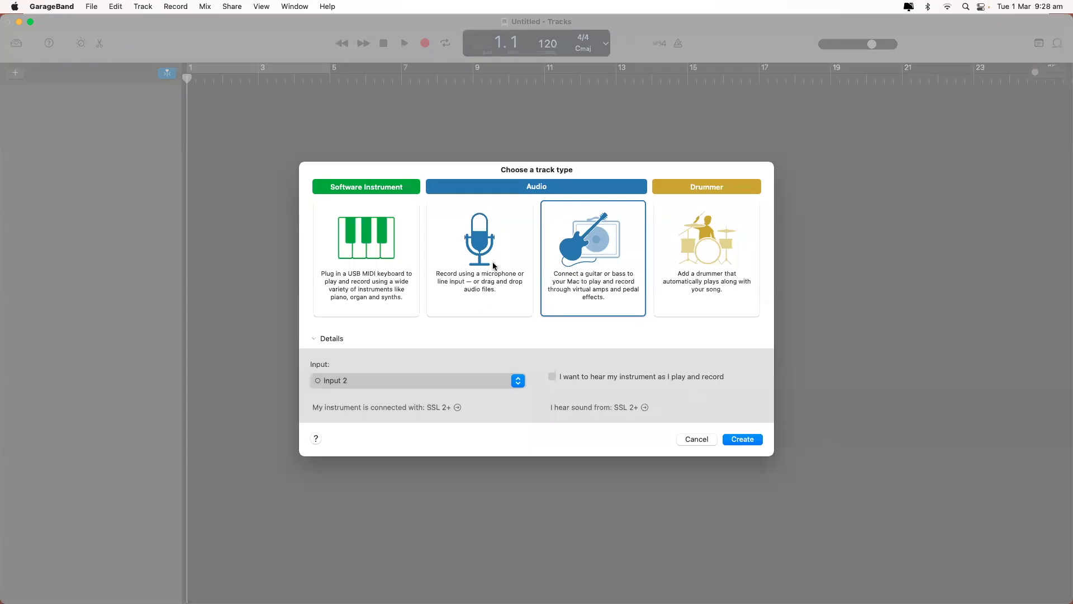
click(493, 266)
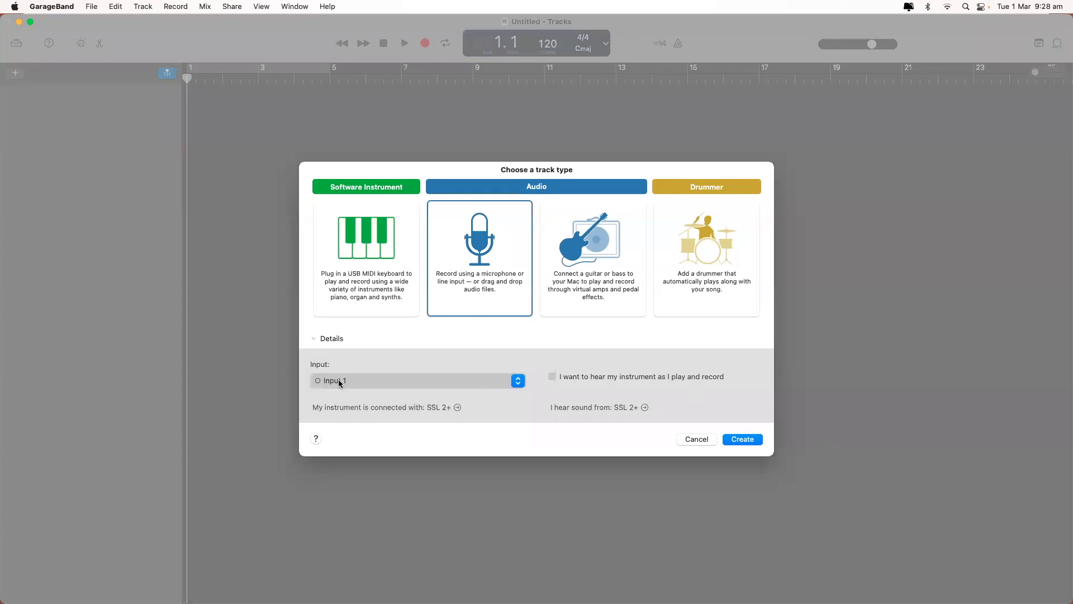
click(743, 440)
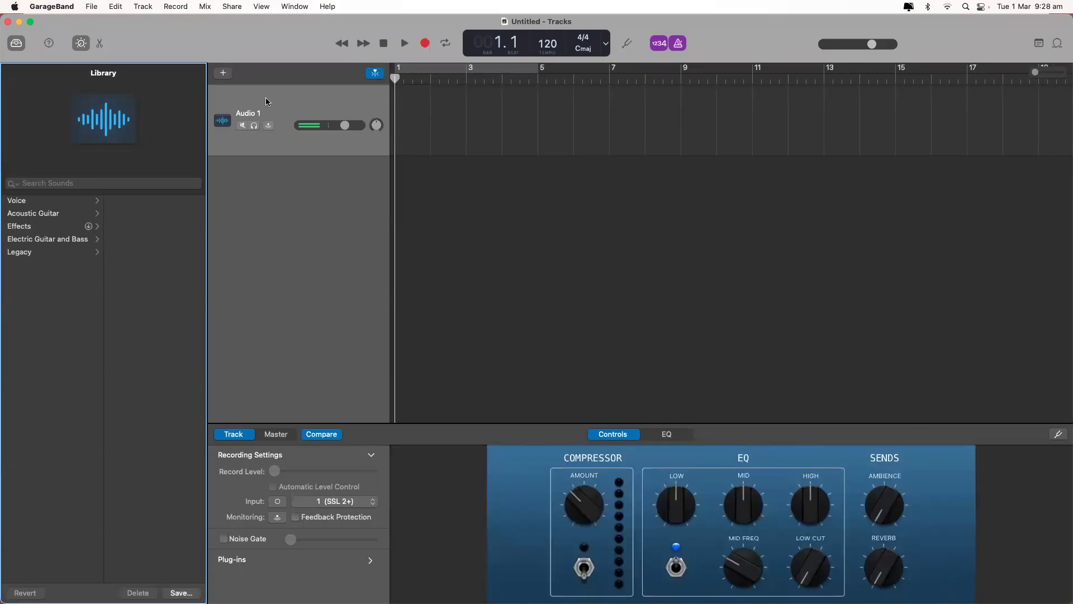
click(223, 73)
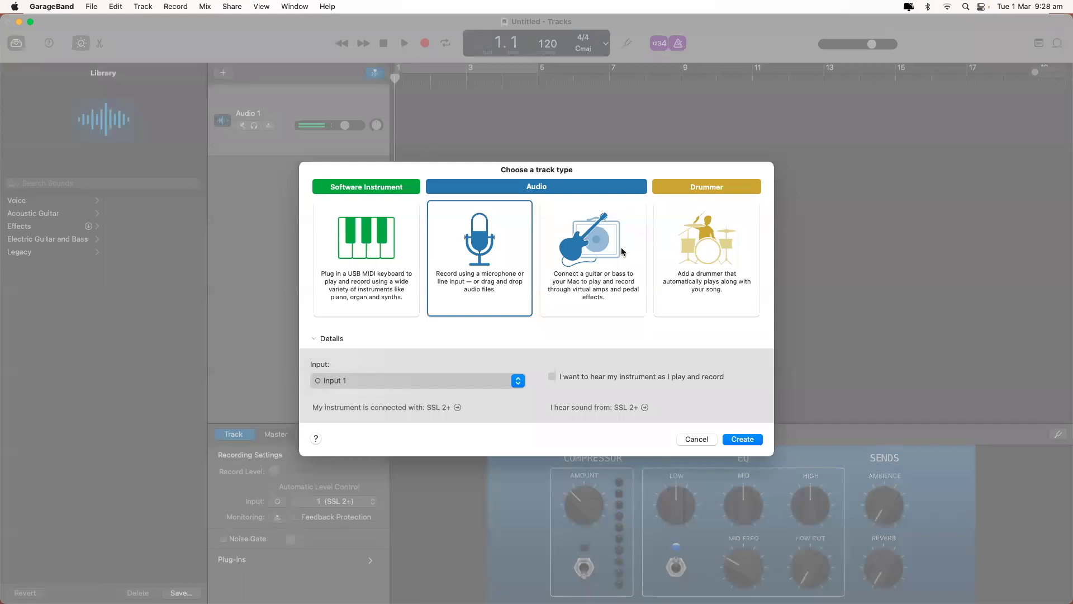
click(566, 265)
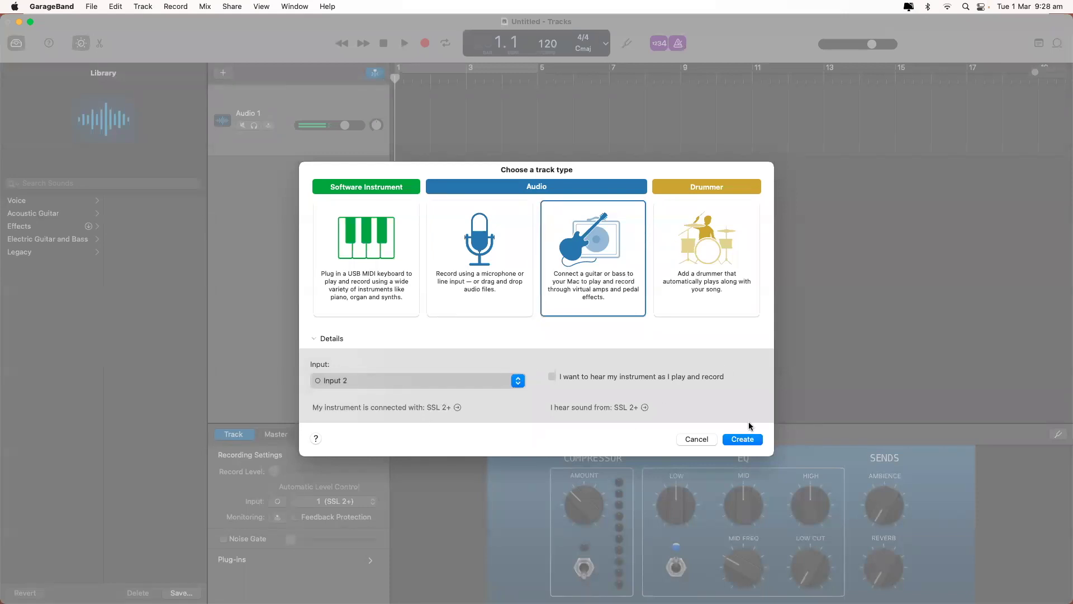
Create the guitar track and give it the Acoustic Guitar Natural Stereo sound.
click(741, 440)
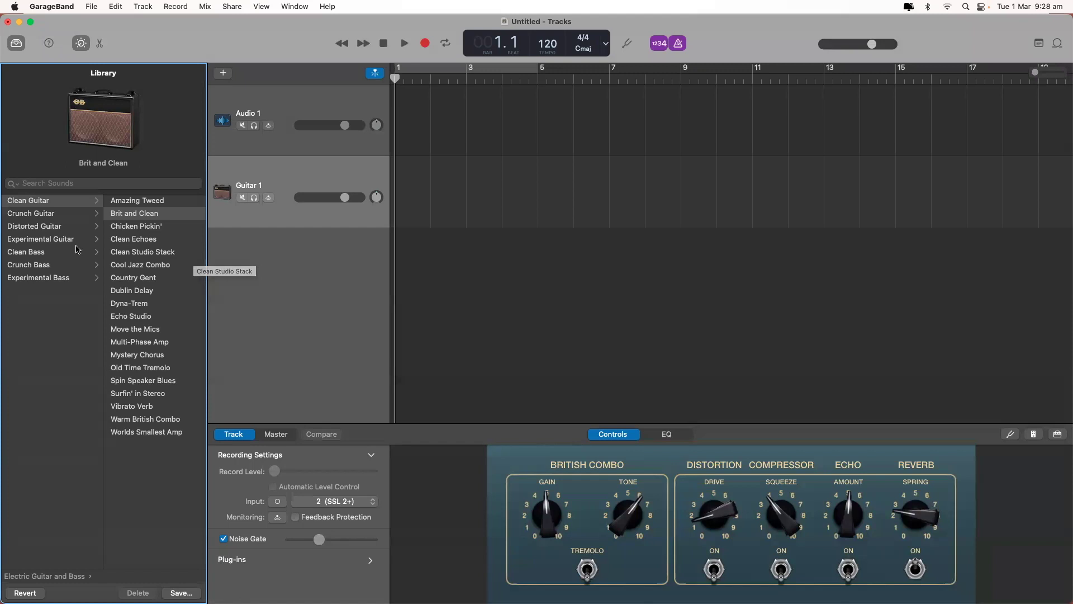
click(52, 573)
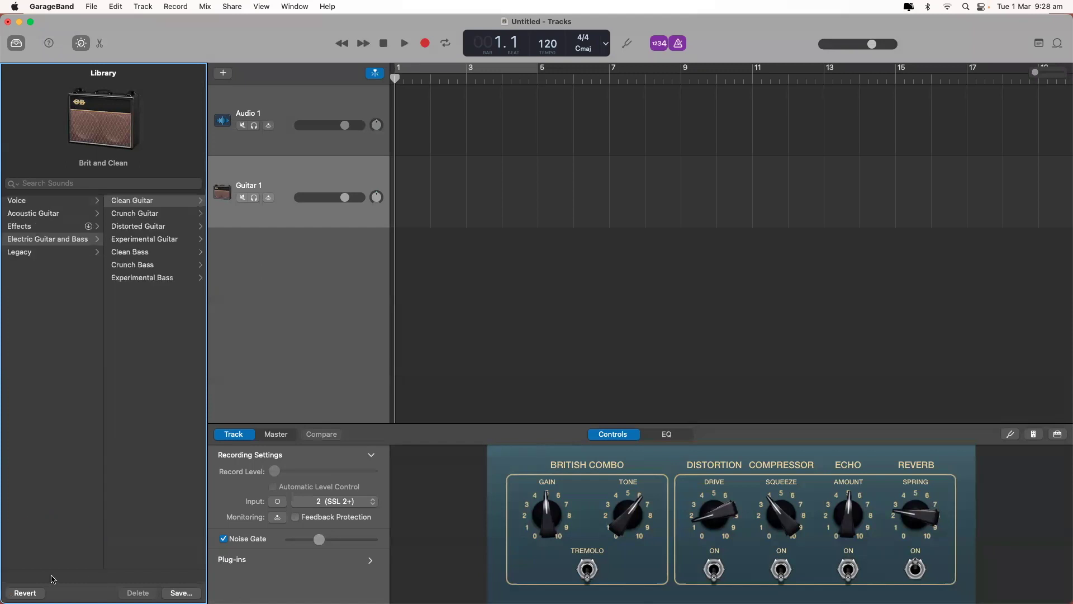
click(44, 215)
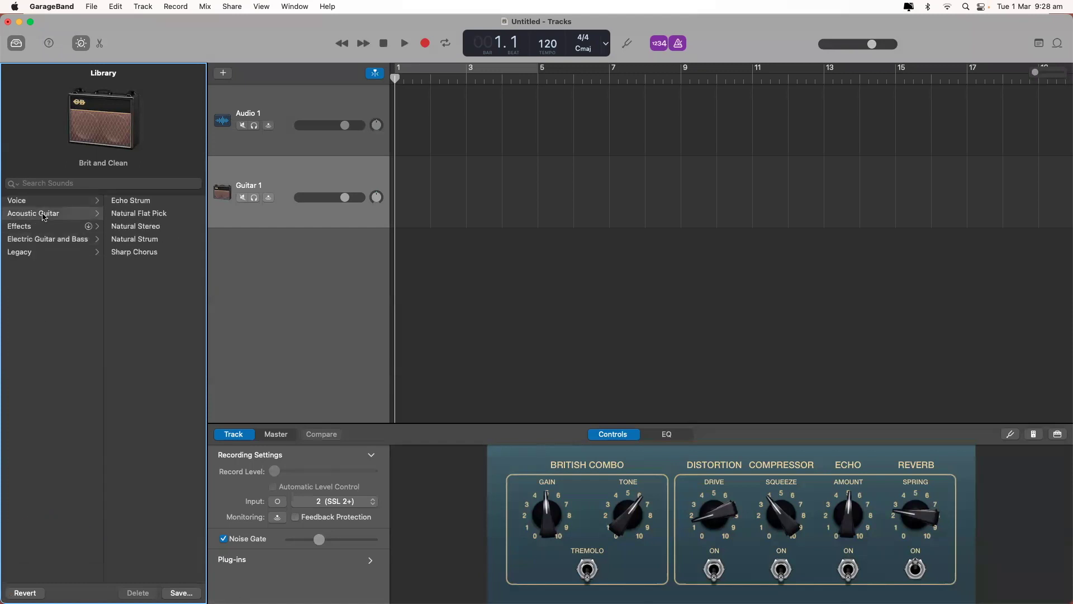
click(151, 231)
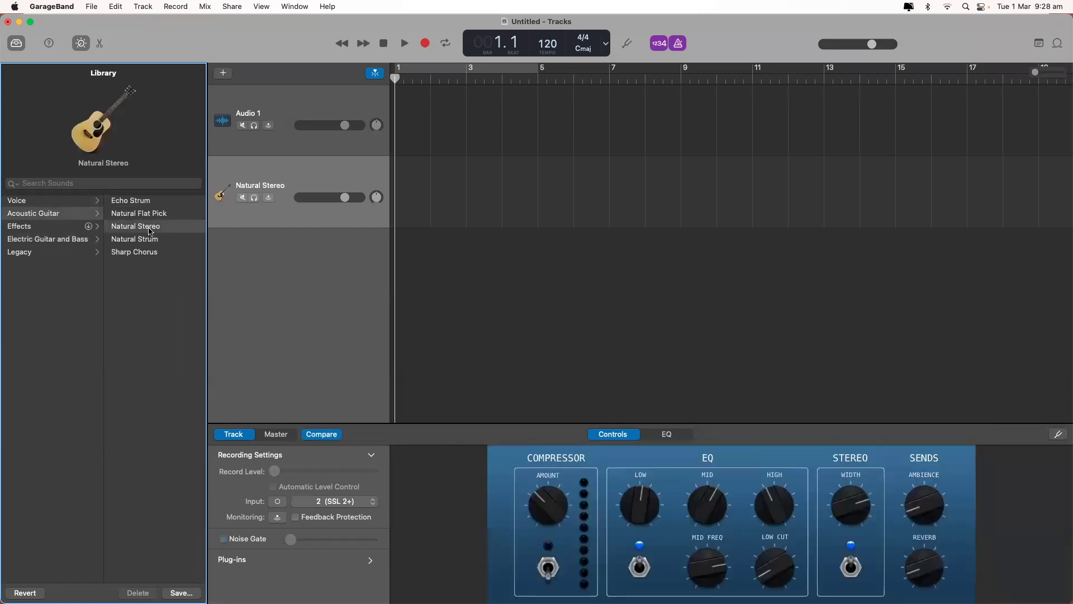
Change the Audio 1 track to the Voice Natural Vocal sound.
click(284, 109)
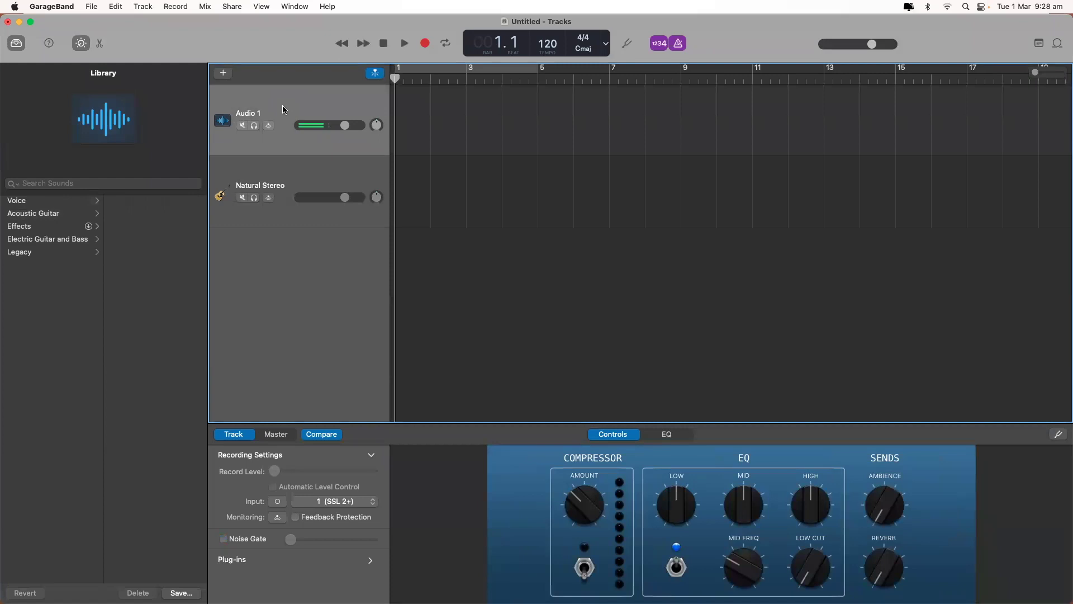
click(20, 201)
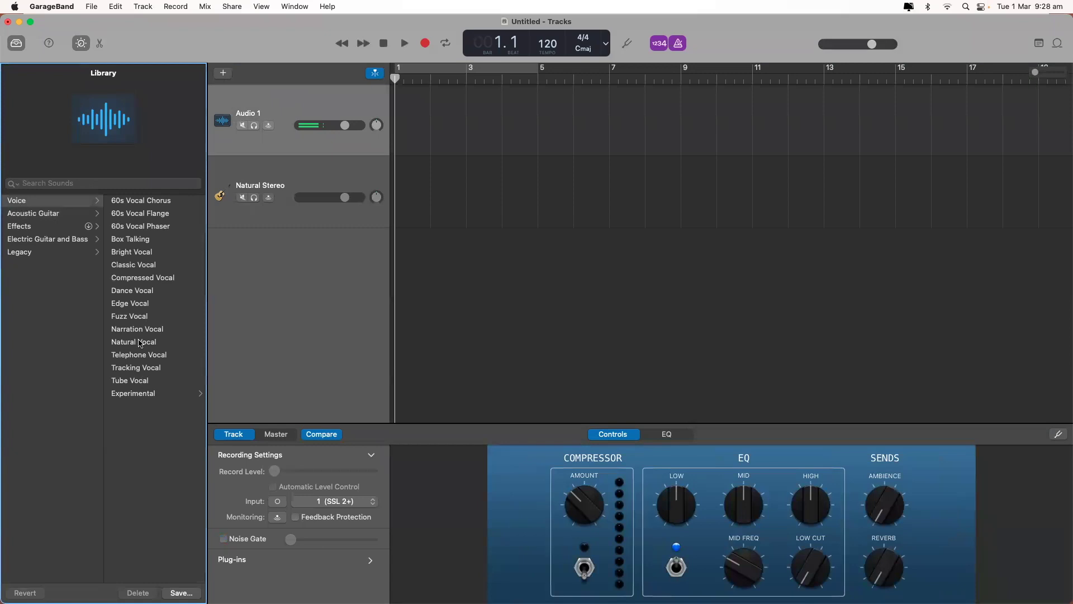
click(138, 342)
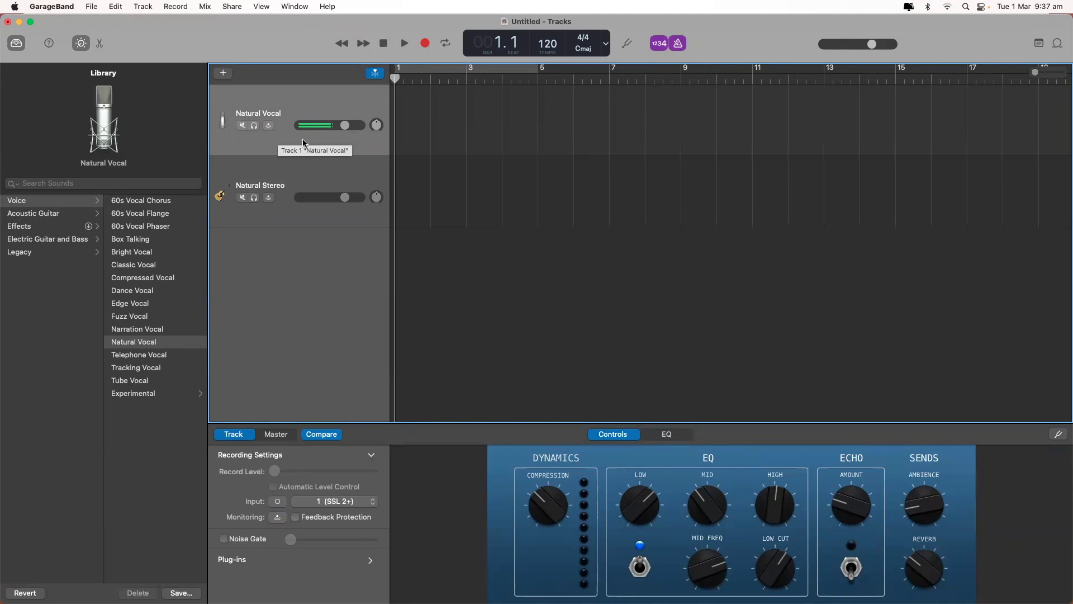
Switch on input monitoring for the Natural Vocal track and then the Natural Stereo track.
click(269, 126)
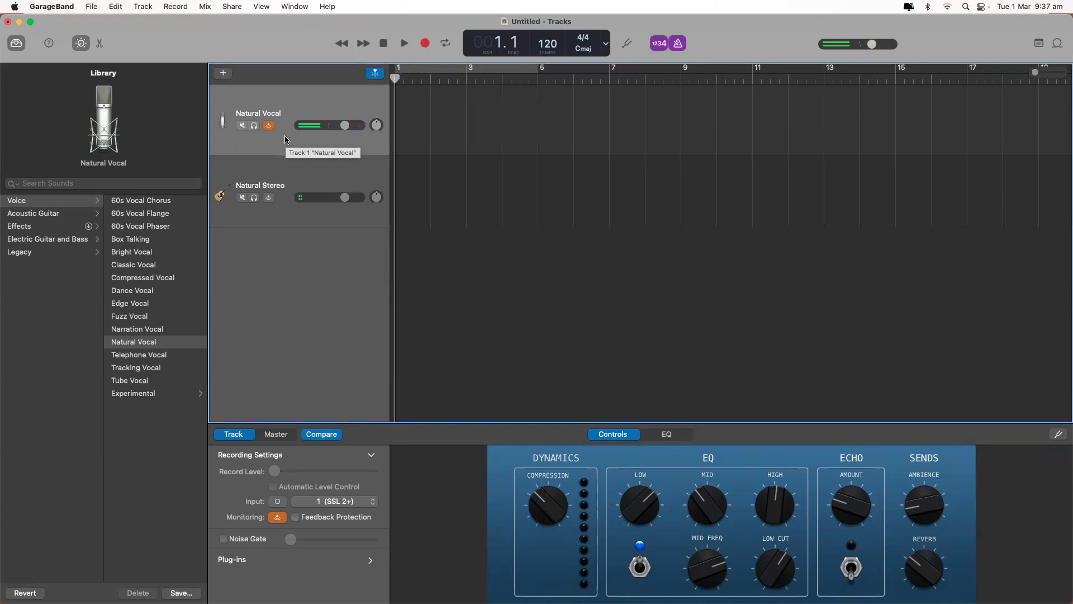
click(308, 179)
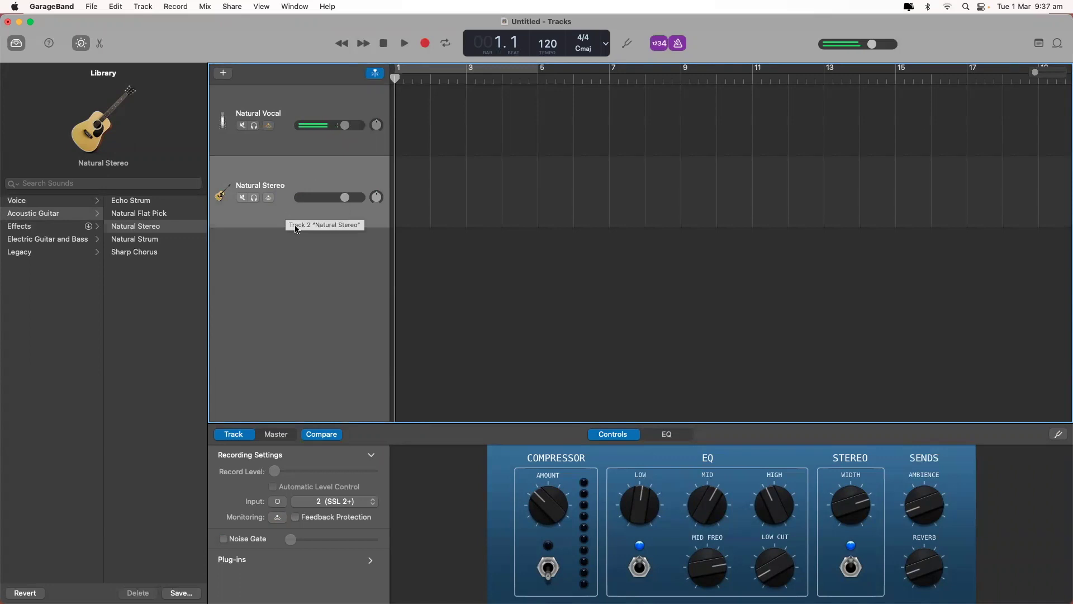
click(269, 198)
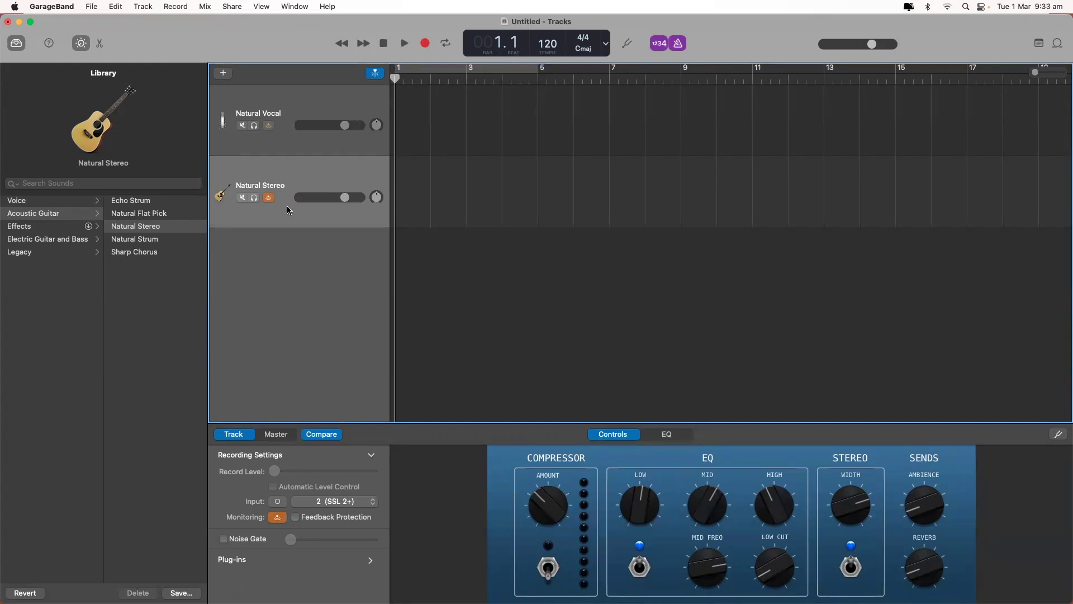
click(1058, 435)
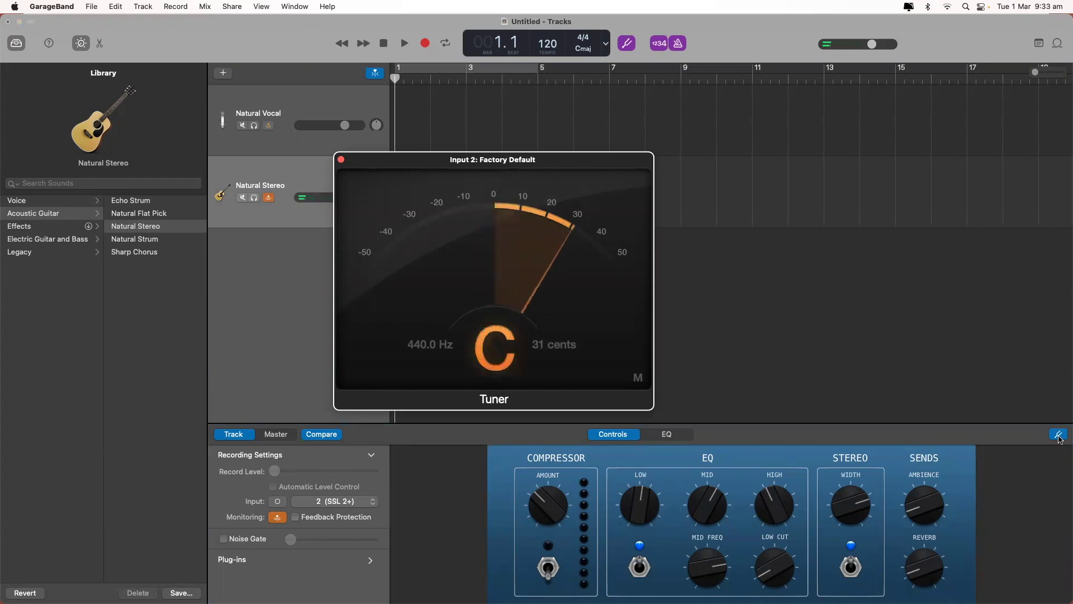
key(t)
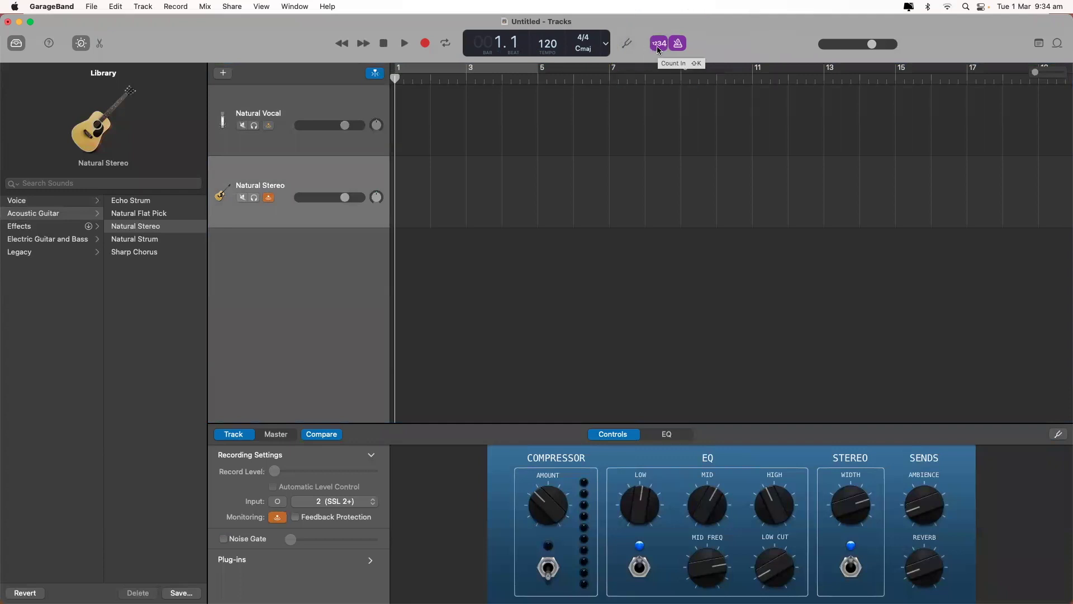
Set the recording count-in to 1 bar.
click(179, 6)
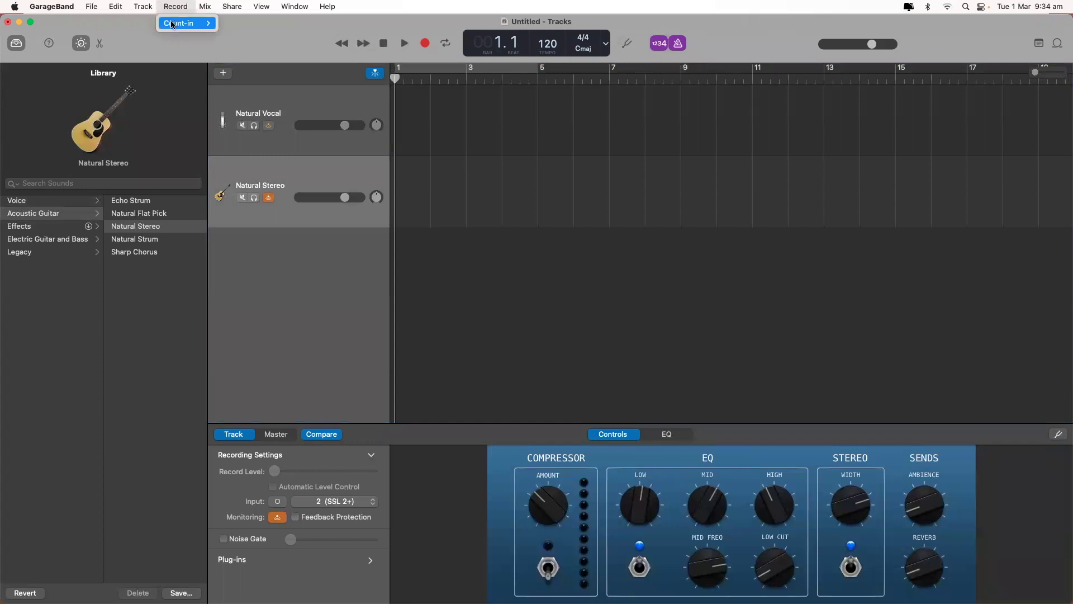
mouse_move(187, 23)
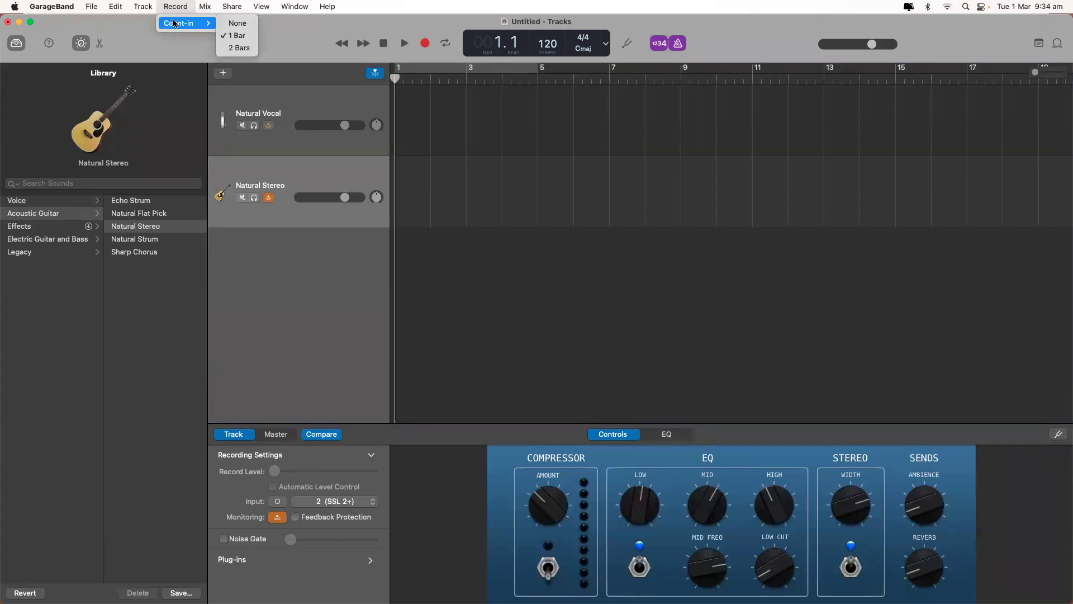
click(236, 37)
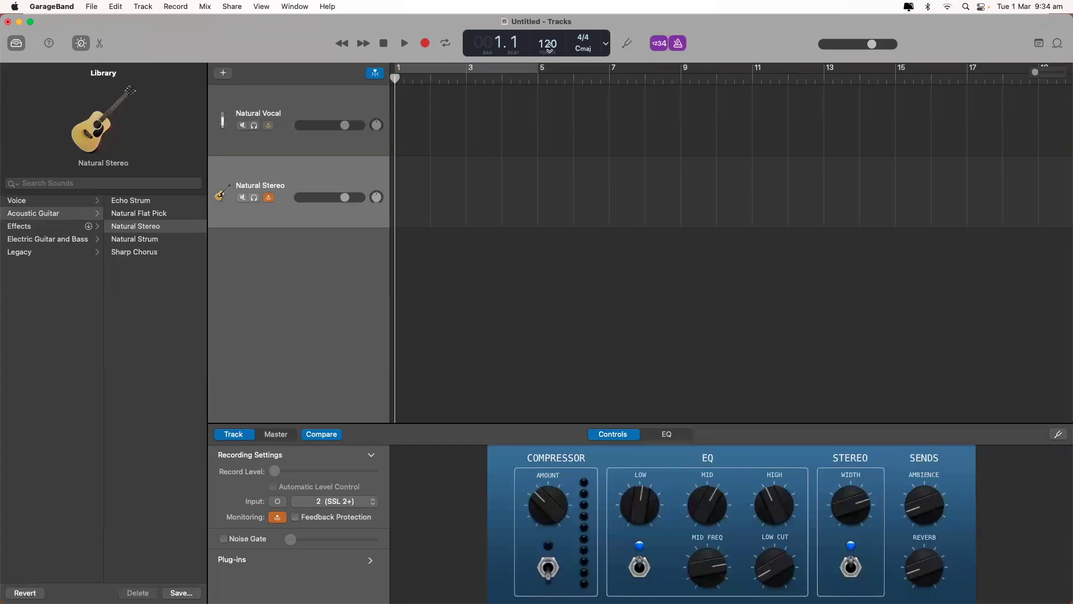
Confirm the project at 120 BPM in 4/4 time and set the key to C major.
double_click(548, 45)
key(Return)
click(587, 38)
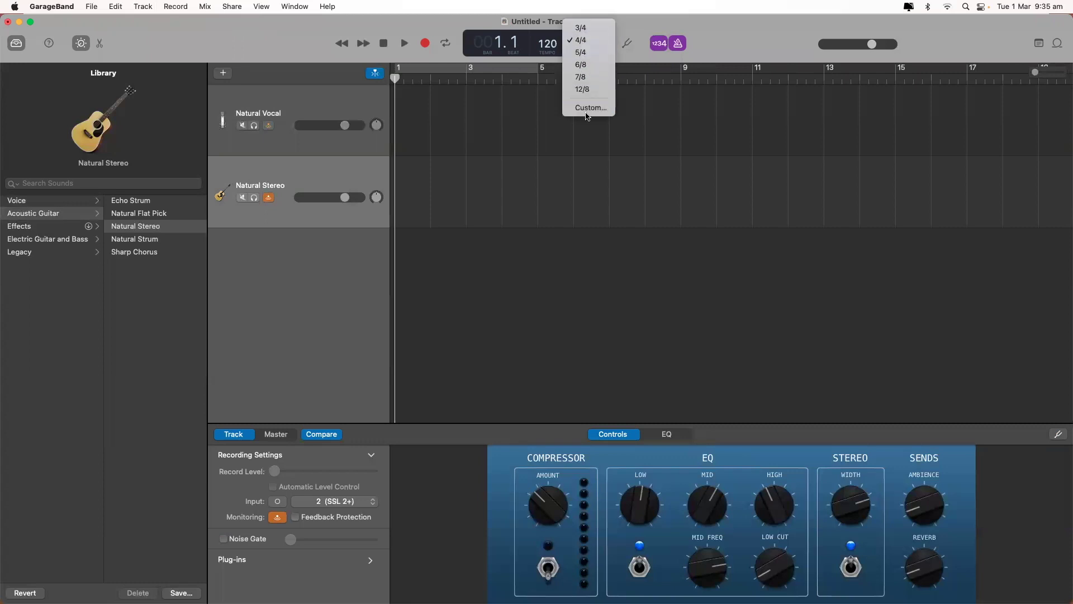
click(582, 41)
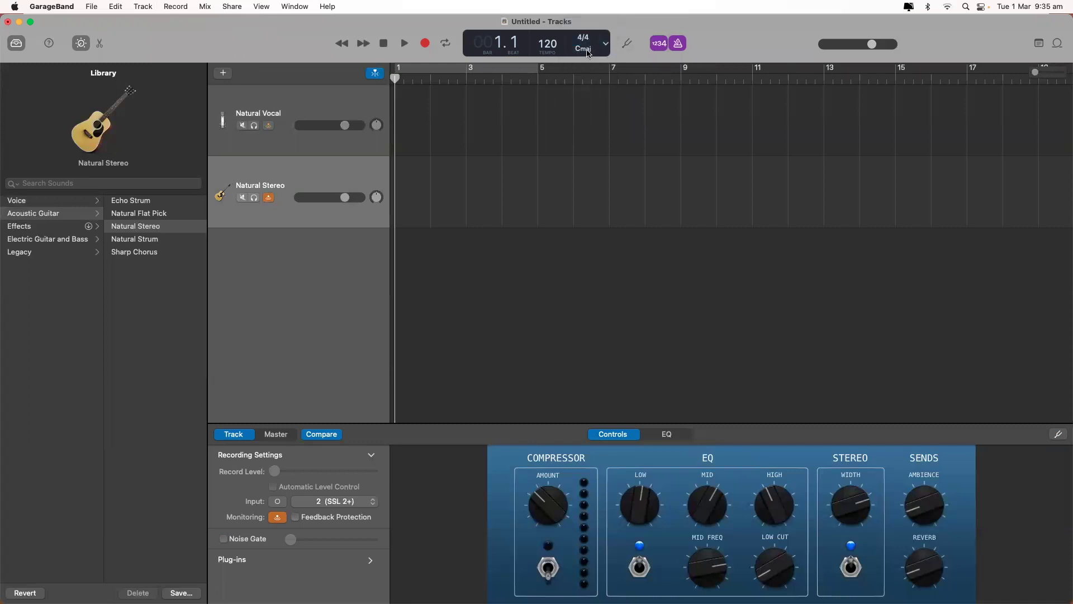
click(589, 53)
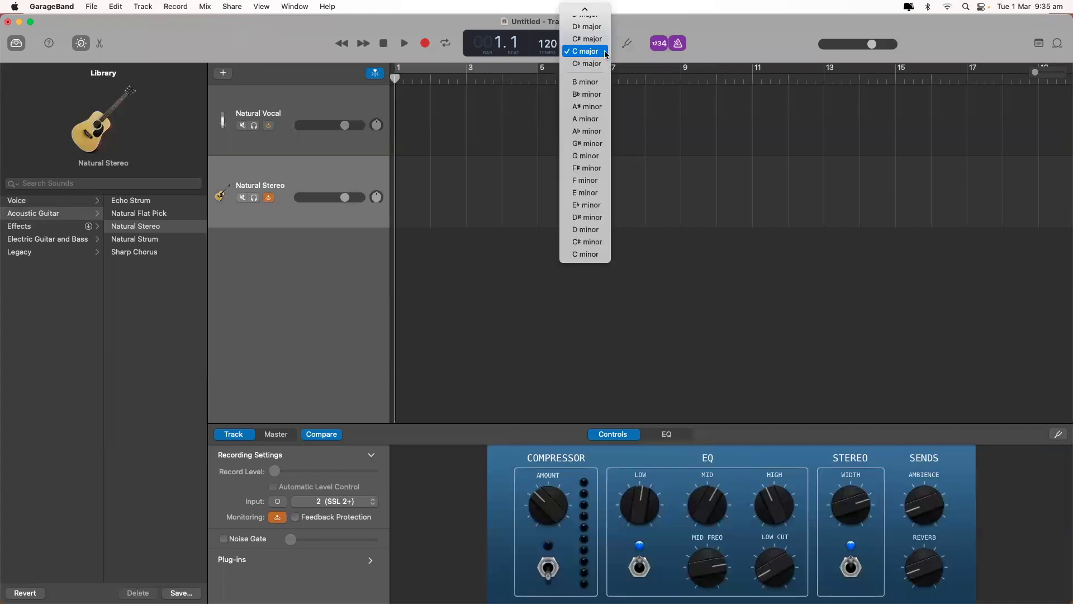
click(605, 52)
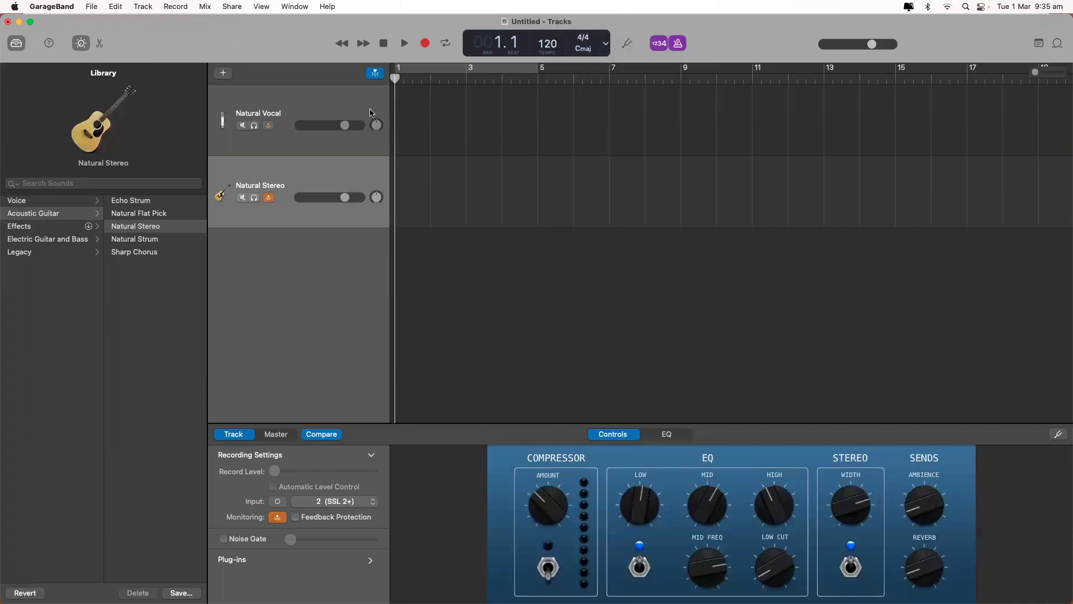
Record a brief test take on the Natural Vocal track, then delete the recorded region.
click(318, 117)
click(305, 174)
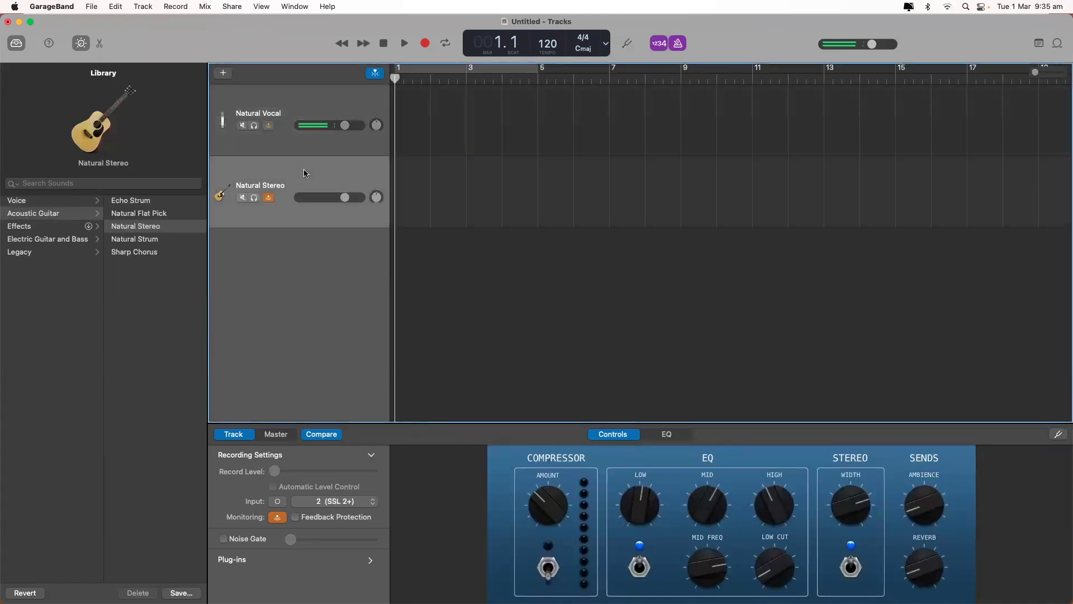
click(300, 116)
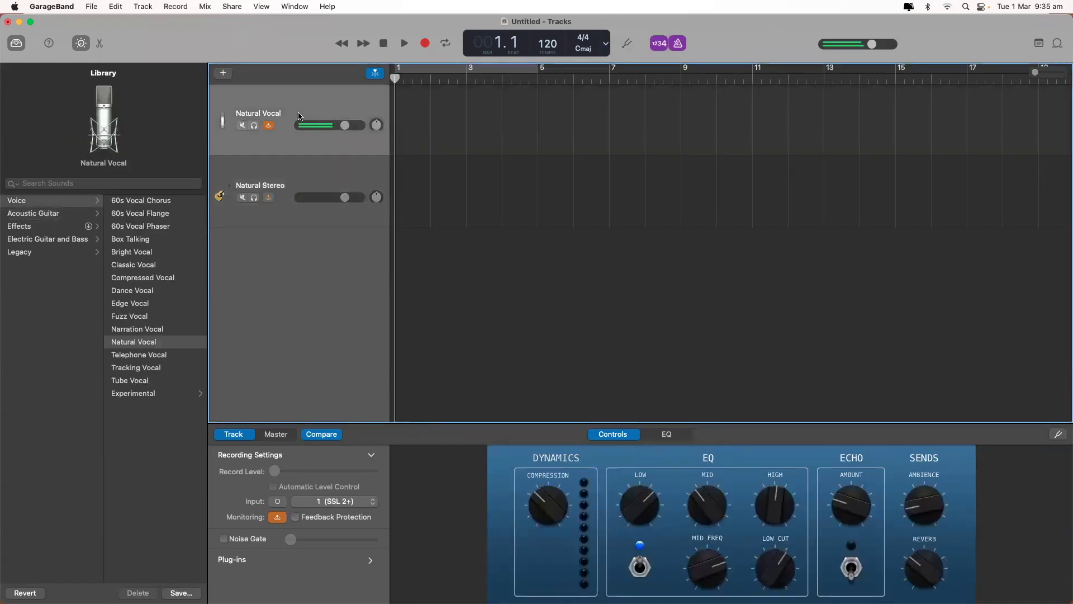
click(426, 44)
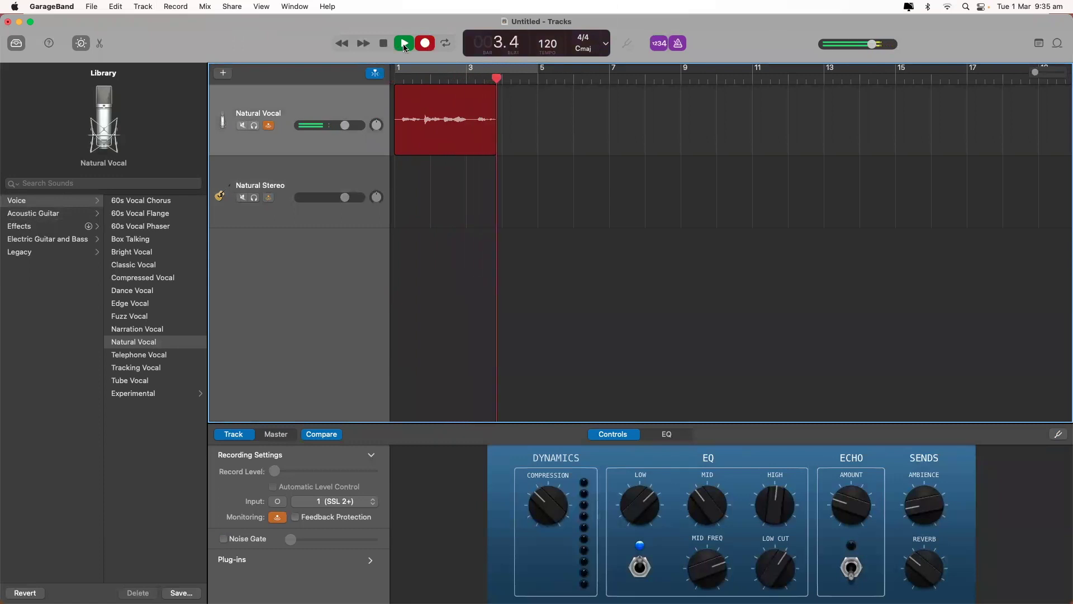
click(384, 44)
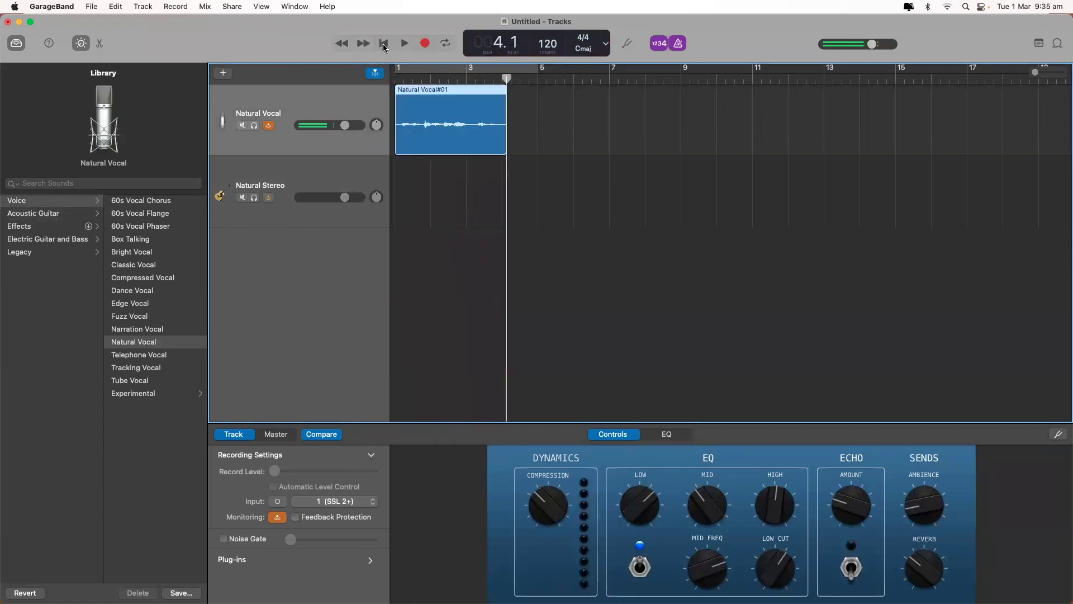
key(Delete)
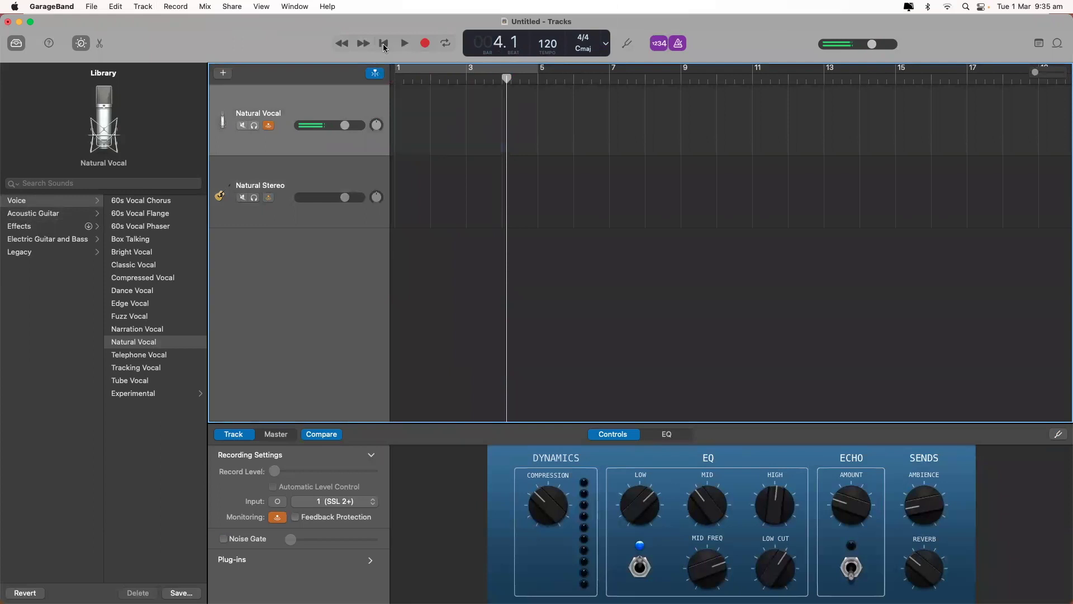
Return the playhead to the start and turn on Record Enable buttons in the track header configuration.
click(384, 44)
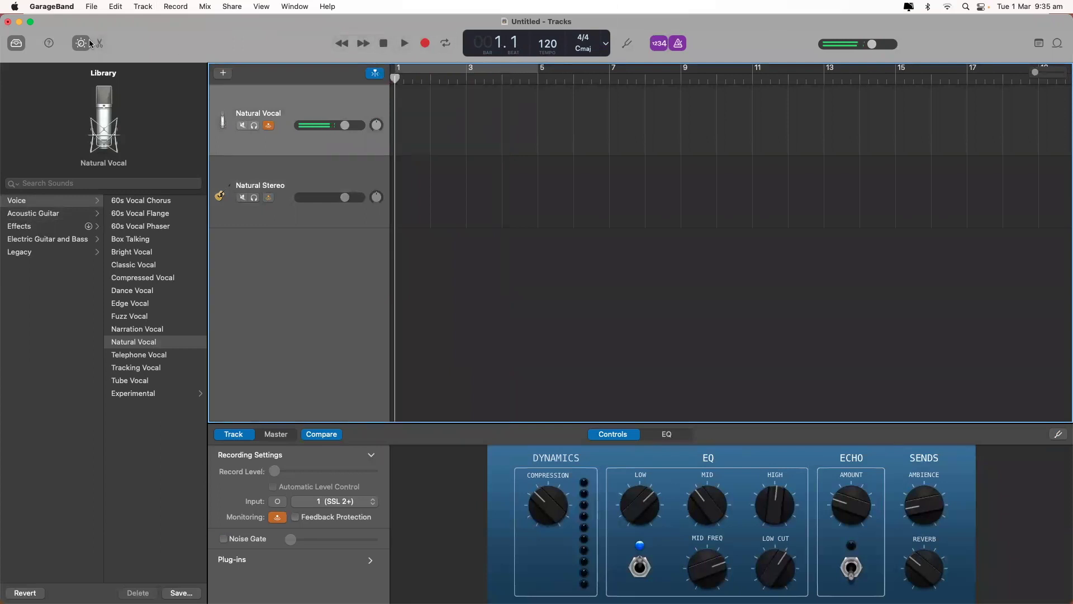
click(143, 7)
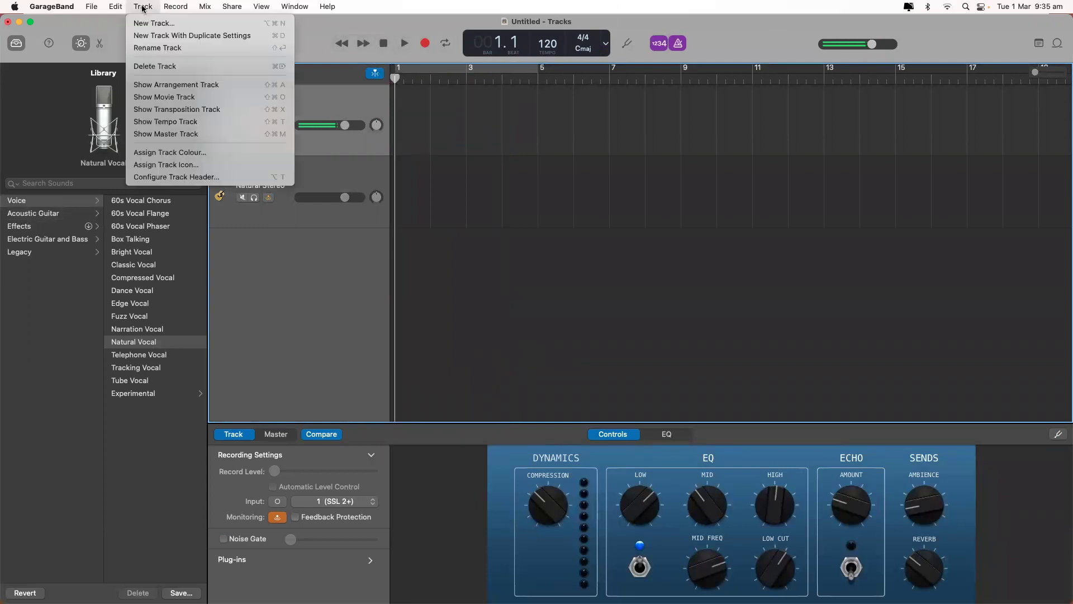
click(177, 177)
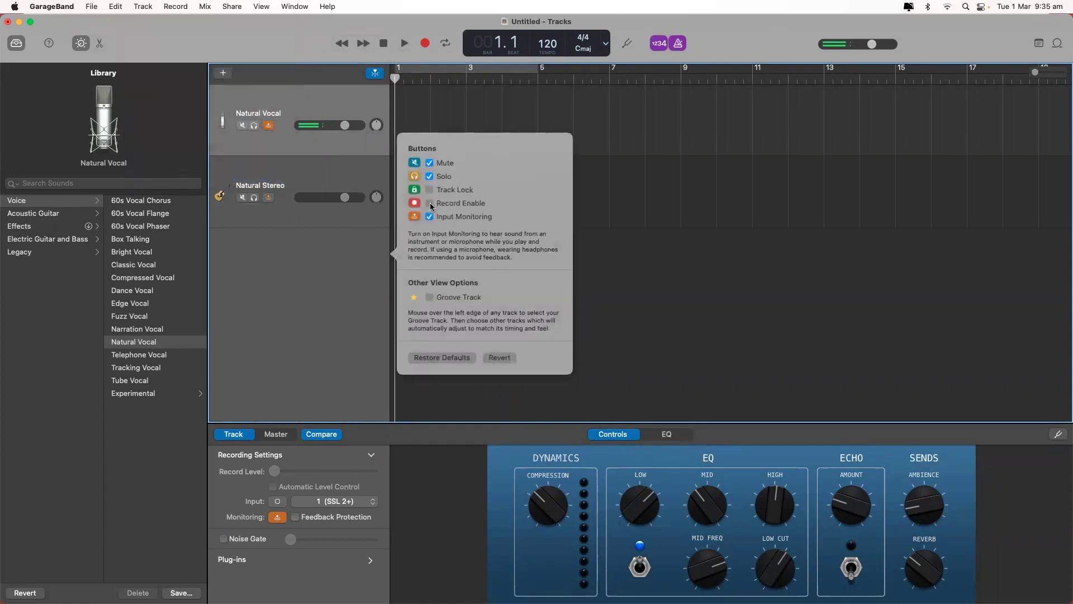
click(429, 203)
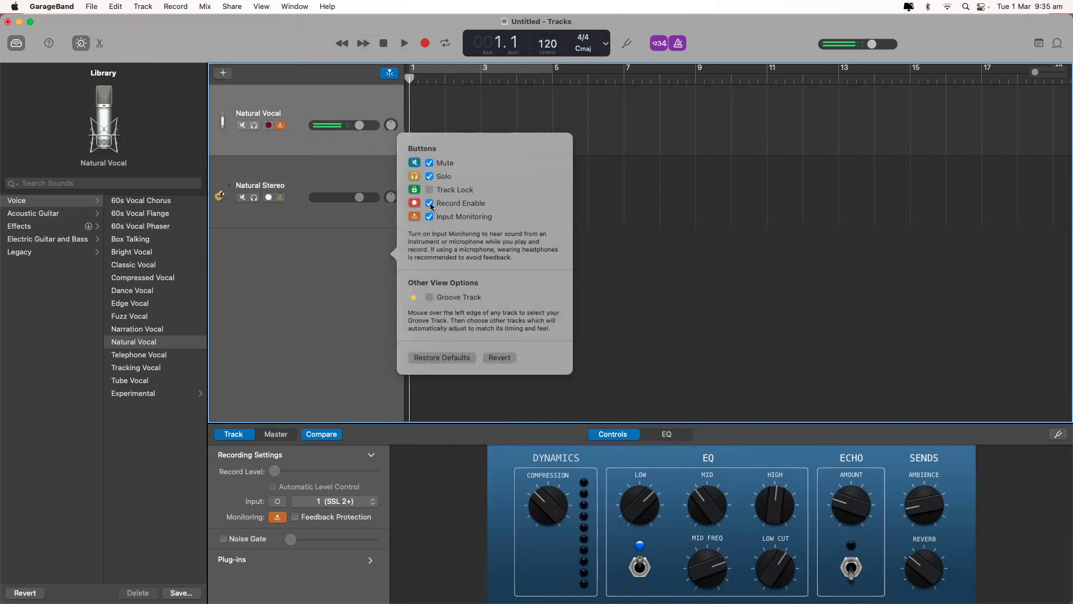
click(330, 278)
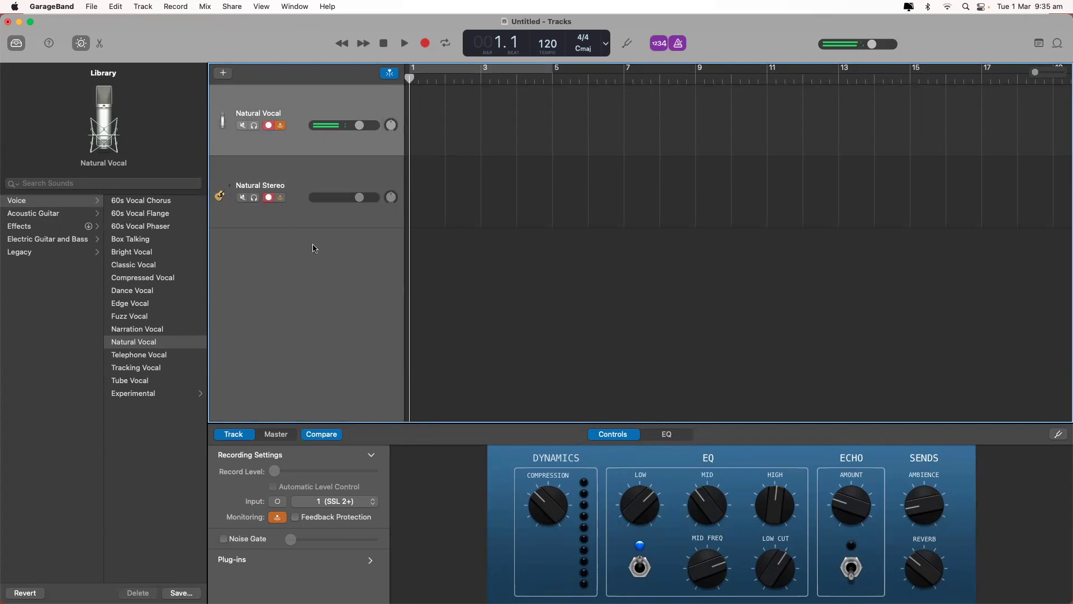
Start recording the Natural Vocal and Natural Stereo tracks together.
click(425, 44)
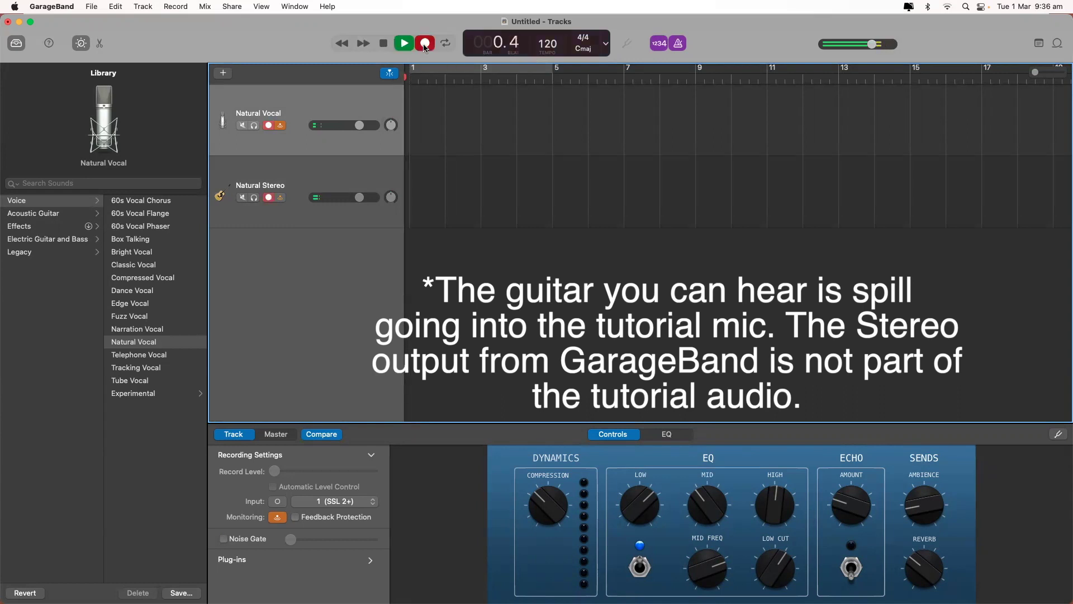